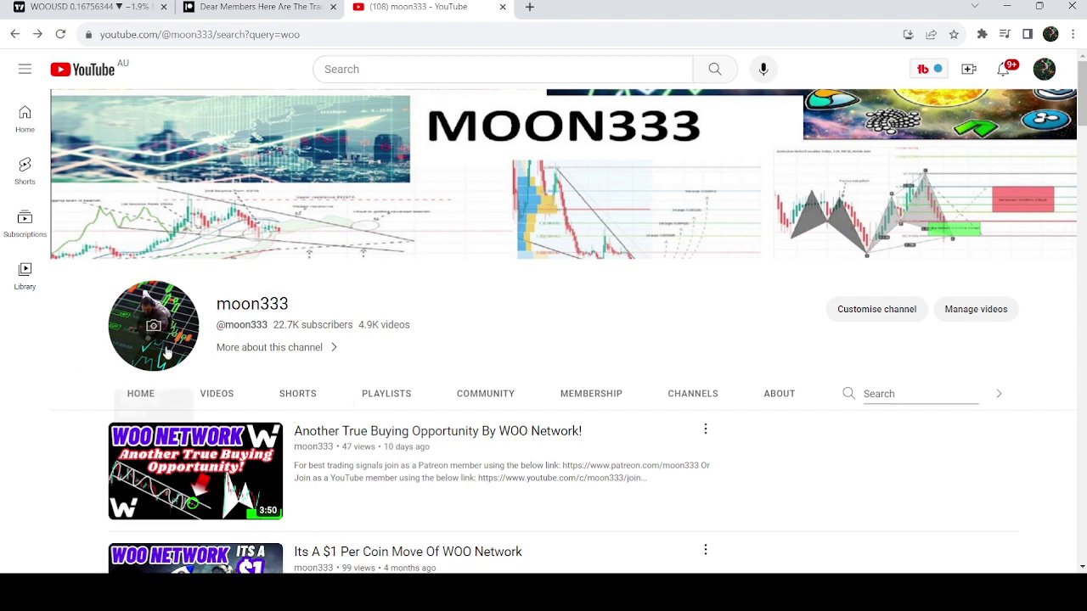
- Pan the WOOUSD chart and compress its price scale to frame the descending channel
click(151, 7)
drag(996, 453, 400, 235)
drag(532, 326, 645, 297)
drag(1028, 192, 1041, 311)
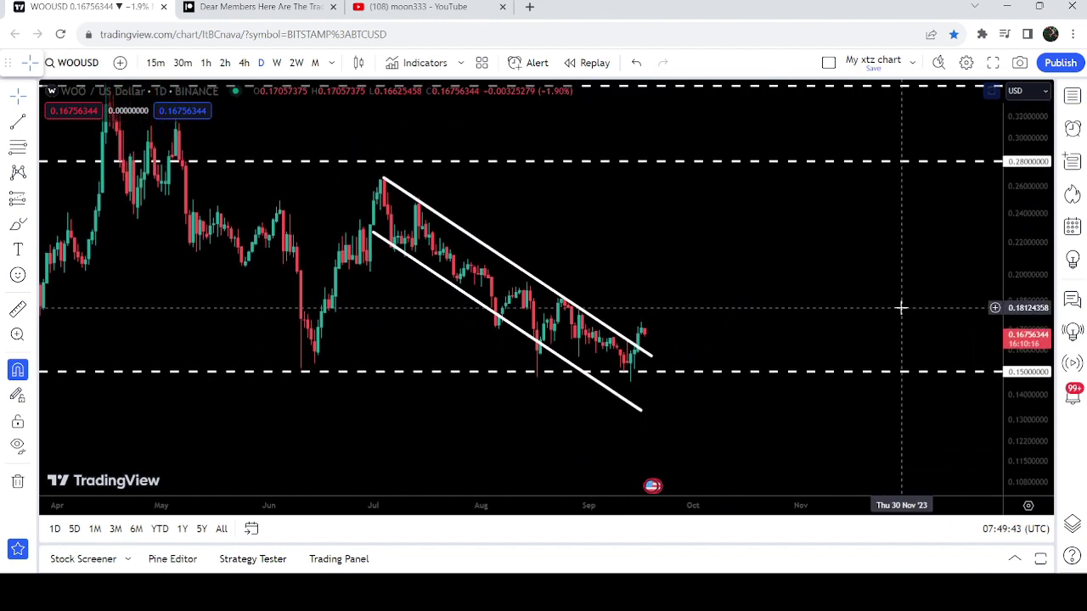
- Scroll down through the Patreon September 2023 trade signals report
click(250, 6)
scroll(671, 193, down, 8)
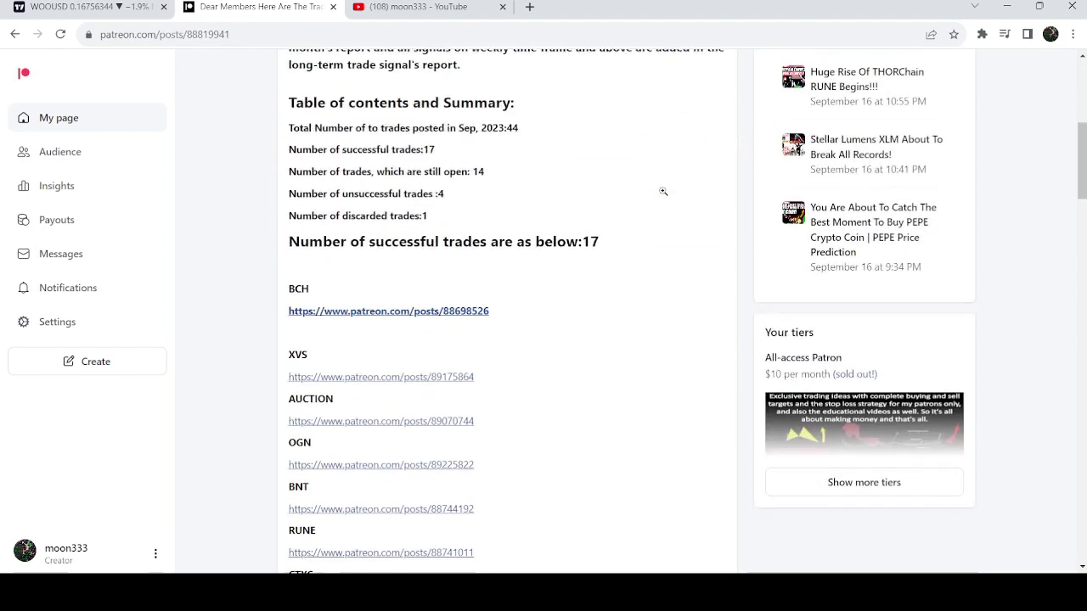
scroll(665, 196, down, 3)
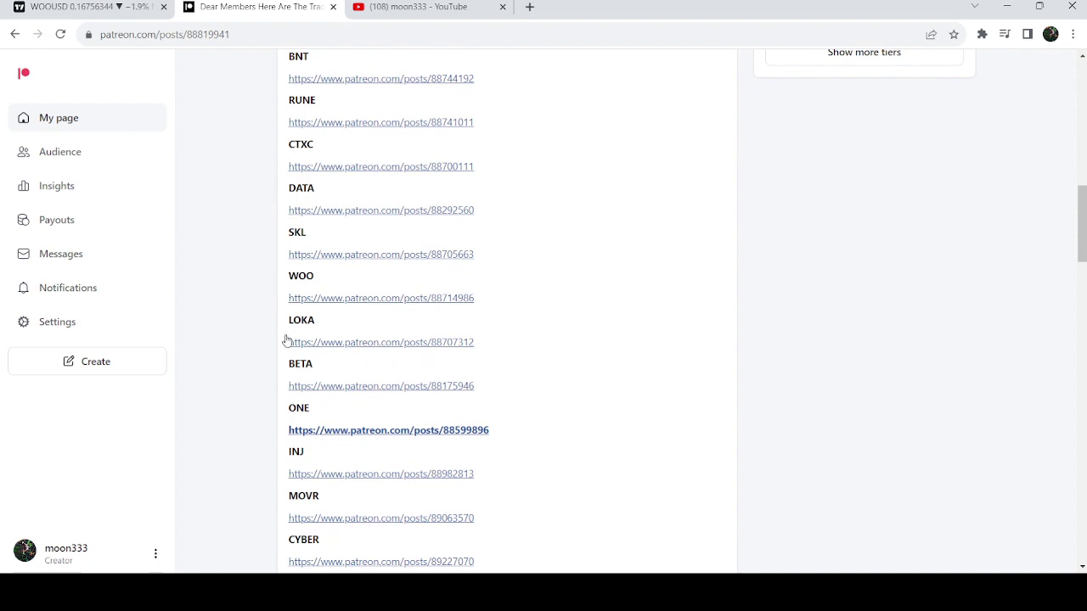
- Browse the YouTube channel's members-only posts on its Membership page
click(416, 7)
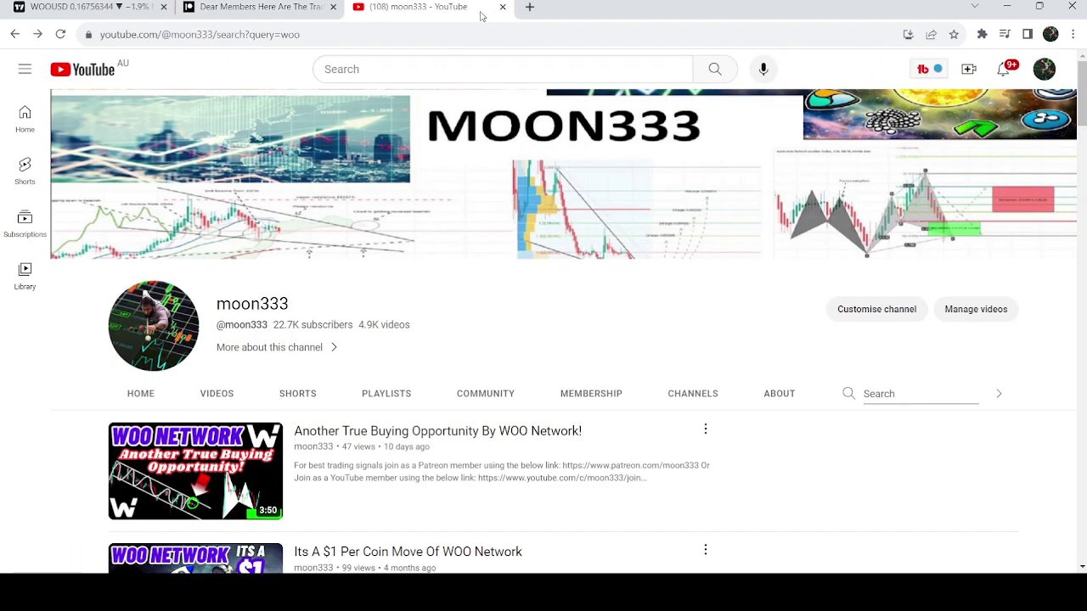
click(569, 393)
scroll(745, 277, down, 12)
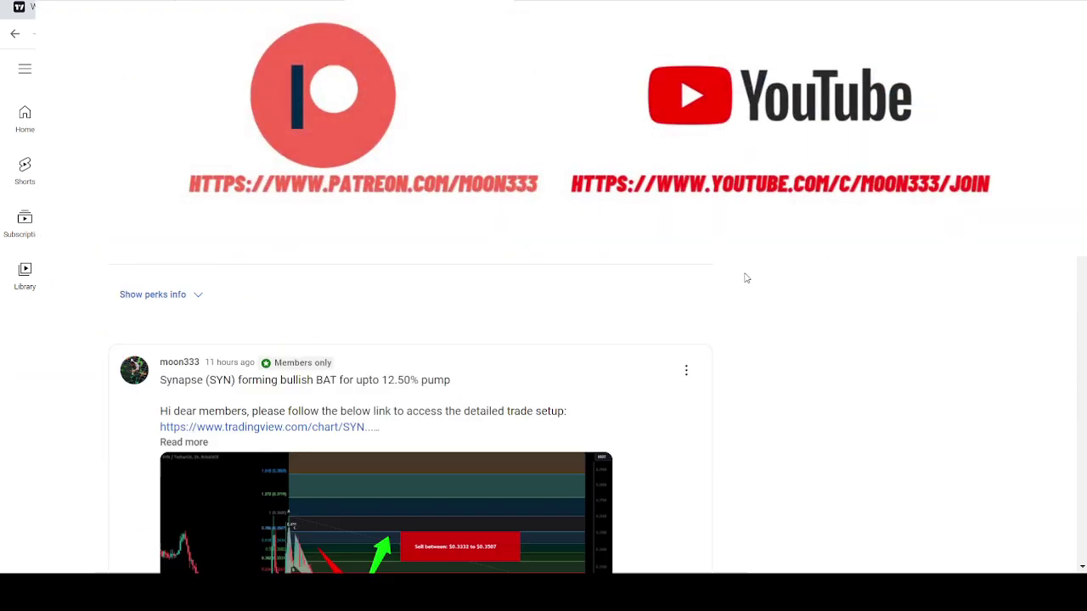
scroll(779, 294, down, 12)
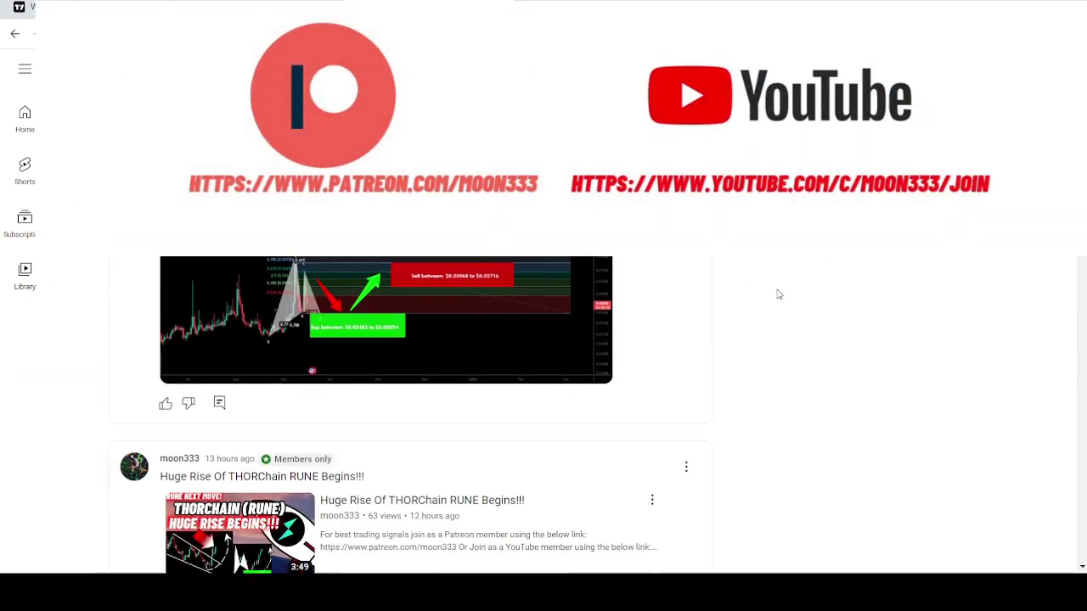
scroll(779, 294, down, 6)
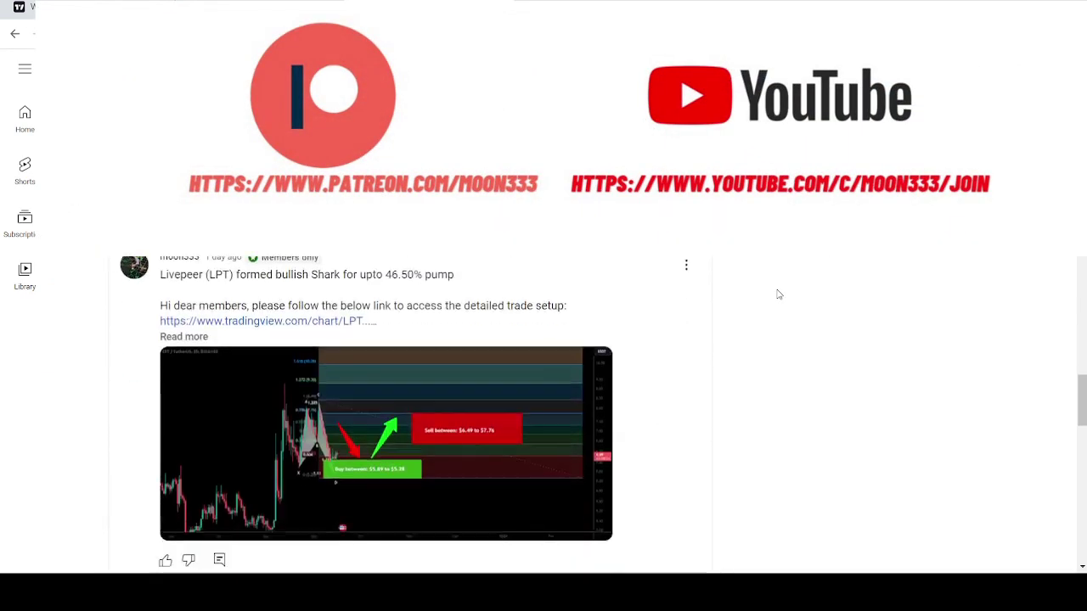
scroll(779, 294, down, 6)
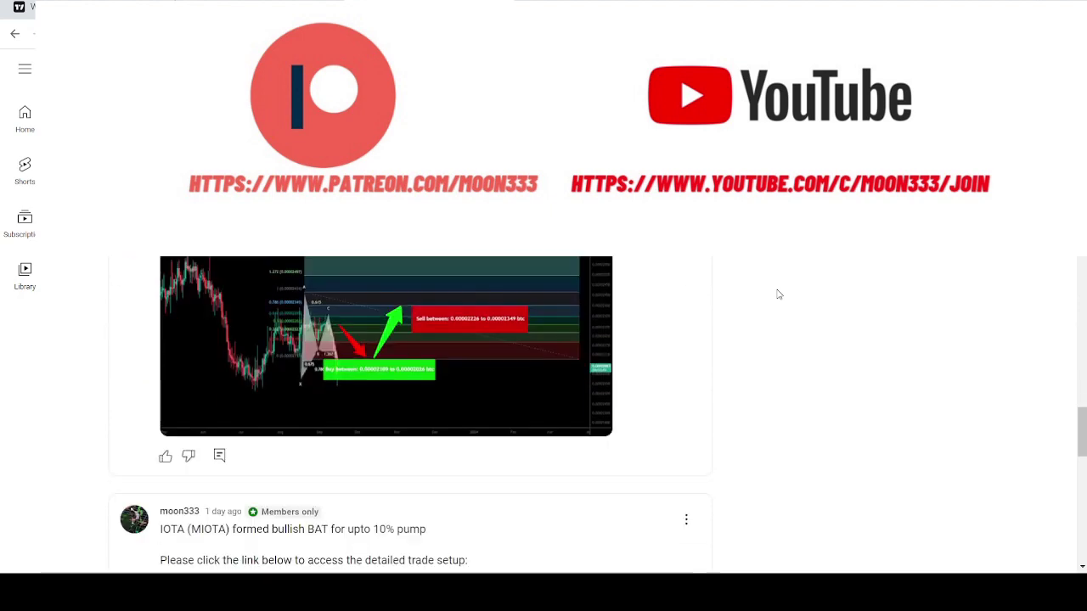
scroll(779, 293, down, 5)
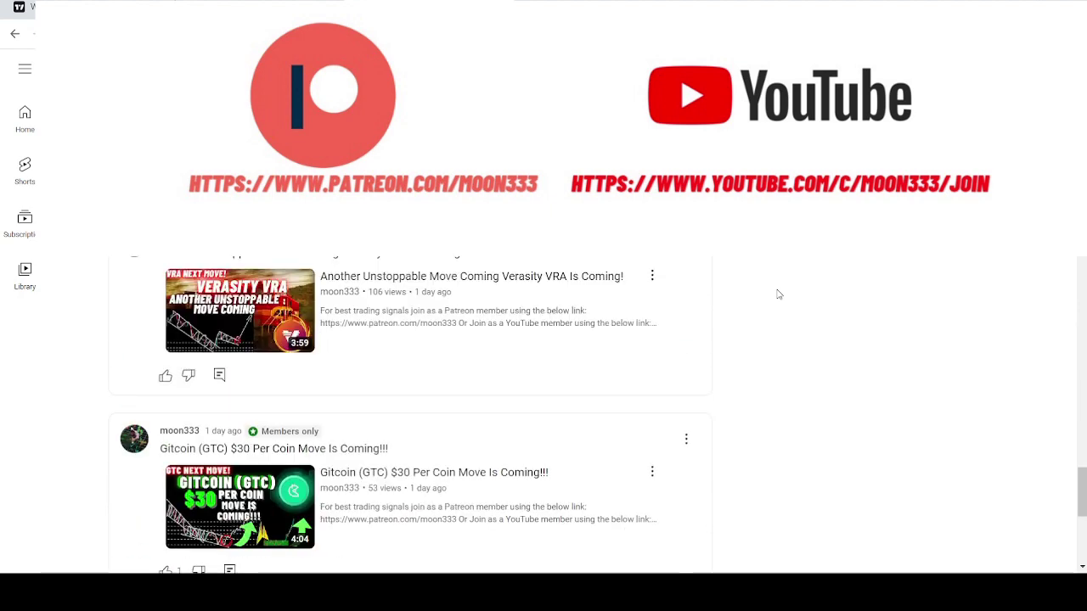
scroll(779, 294, down, 4)
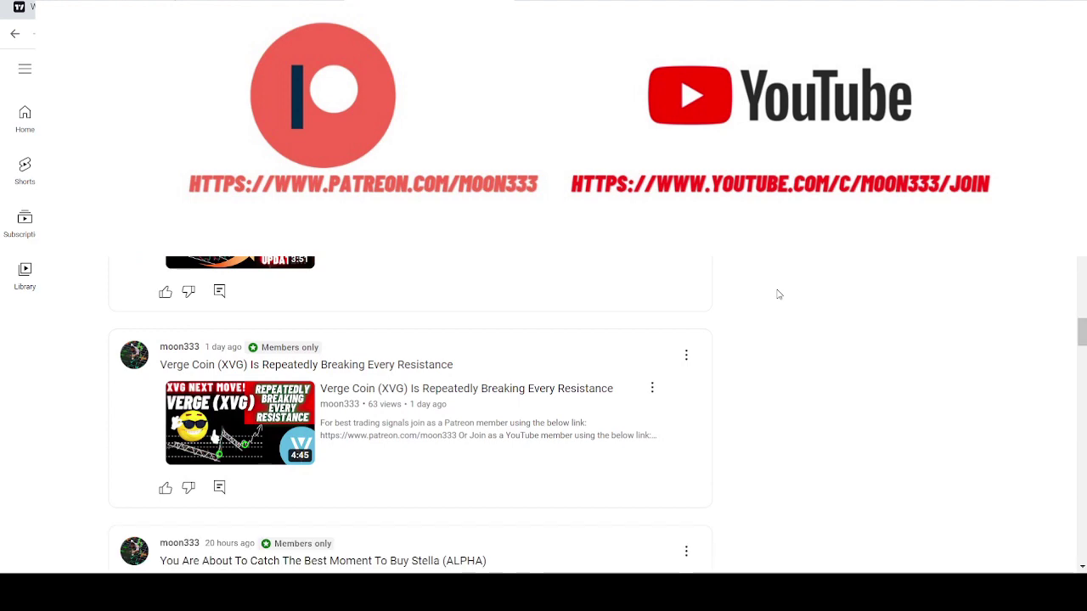
scroll(779, 294, down, 8)
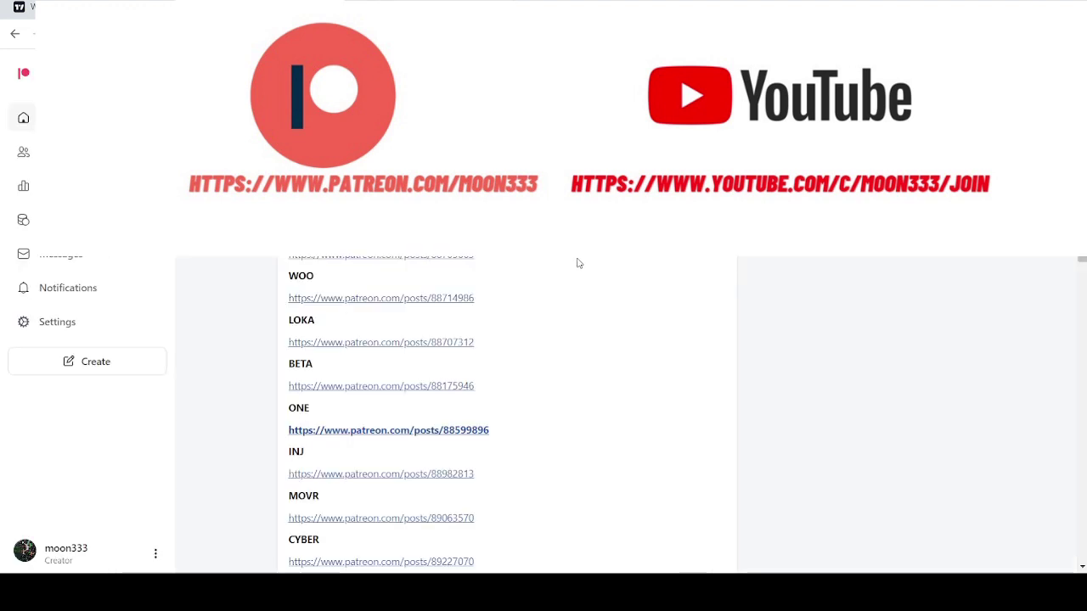
scroll(560, 259, up, 5)
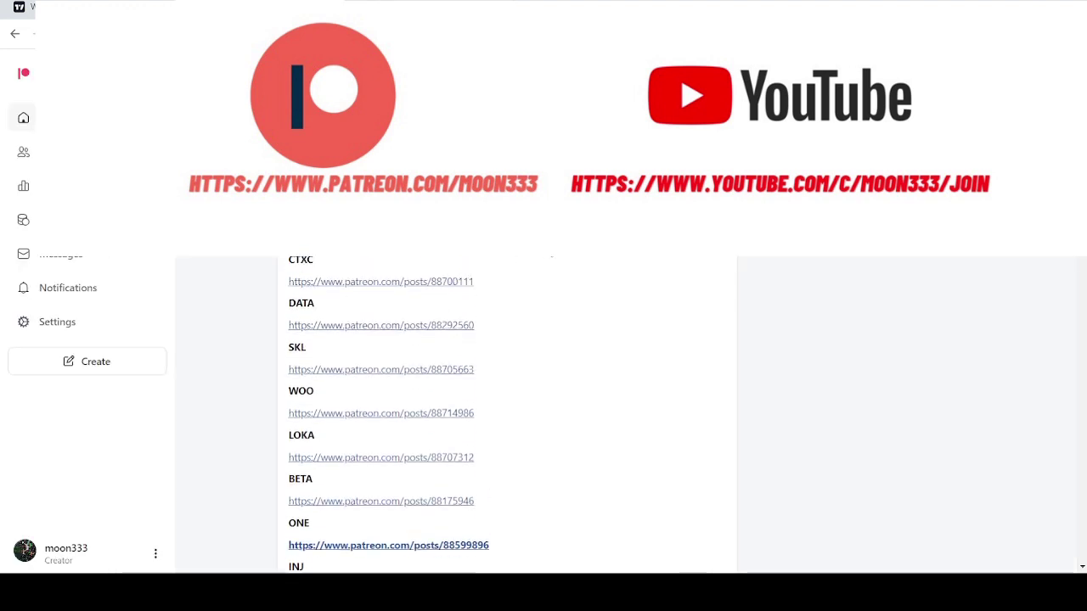
scroll(578, 260, up, 10)
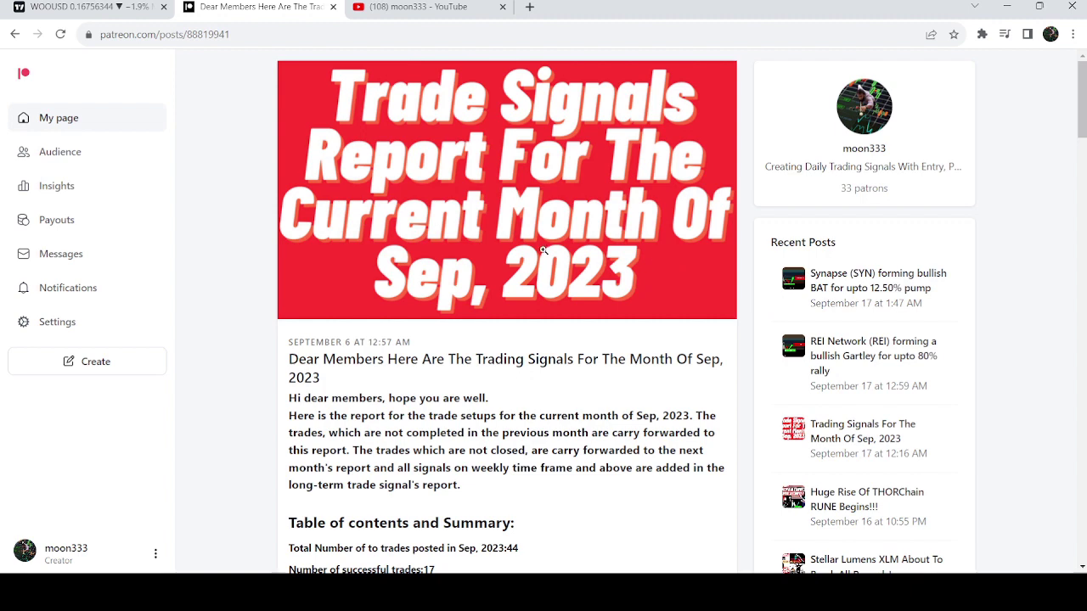
- Open the WOO post from the report's successful trades, then its Gartley chart on TradingView
scroll(543, 250, down, 4)
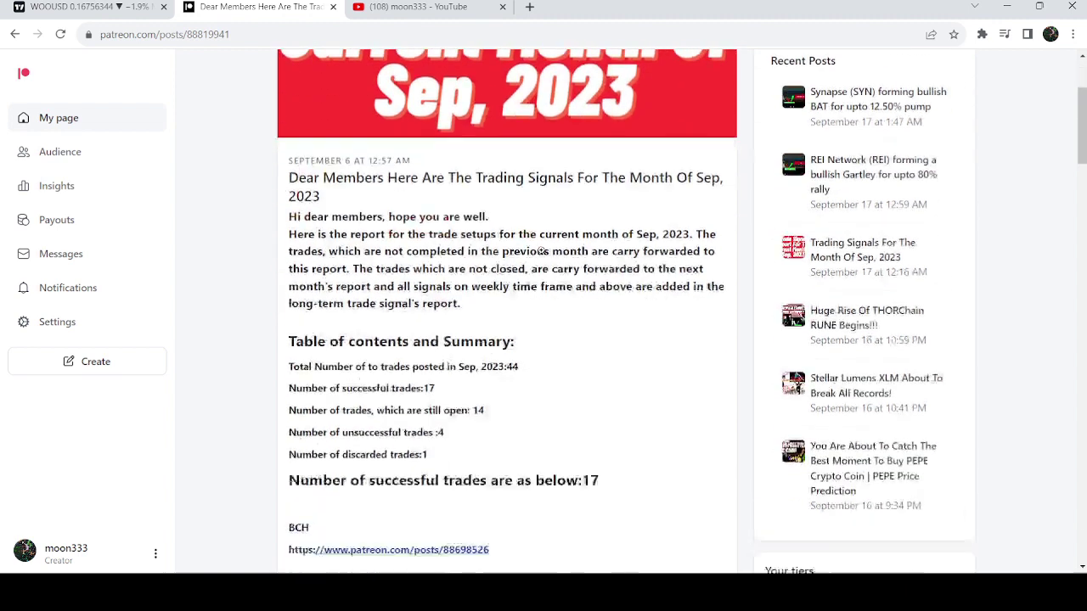
scroll(553, 269, down, 2)
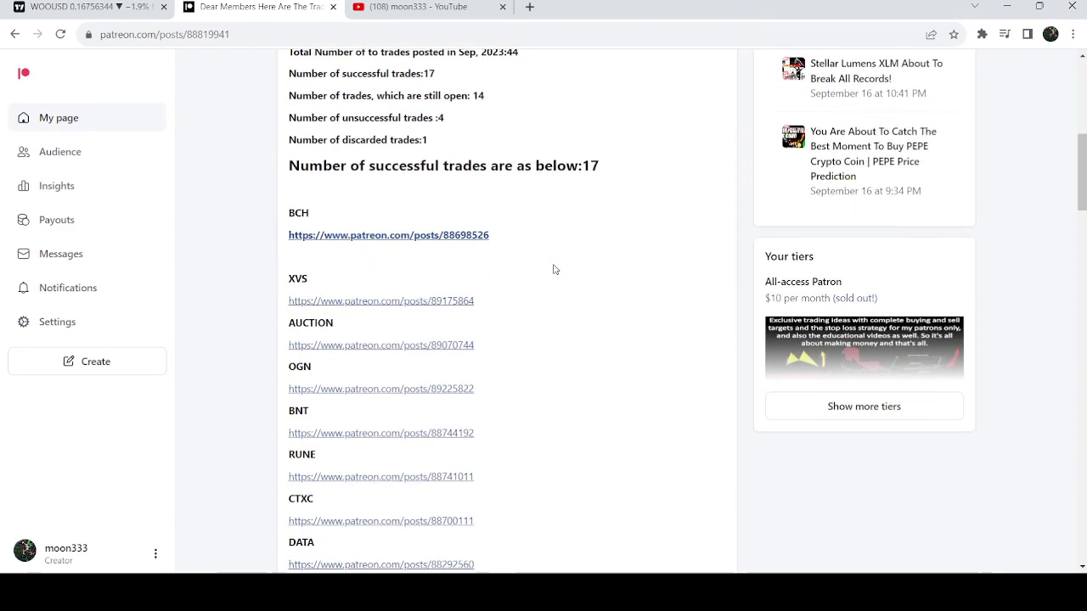
scroll(554, 268, down, 5)
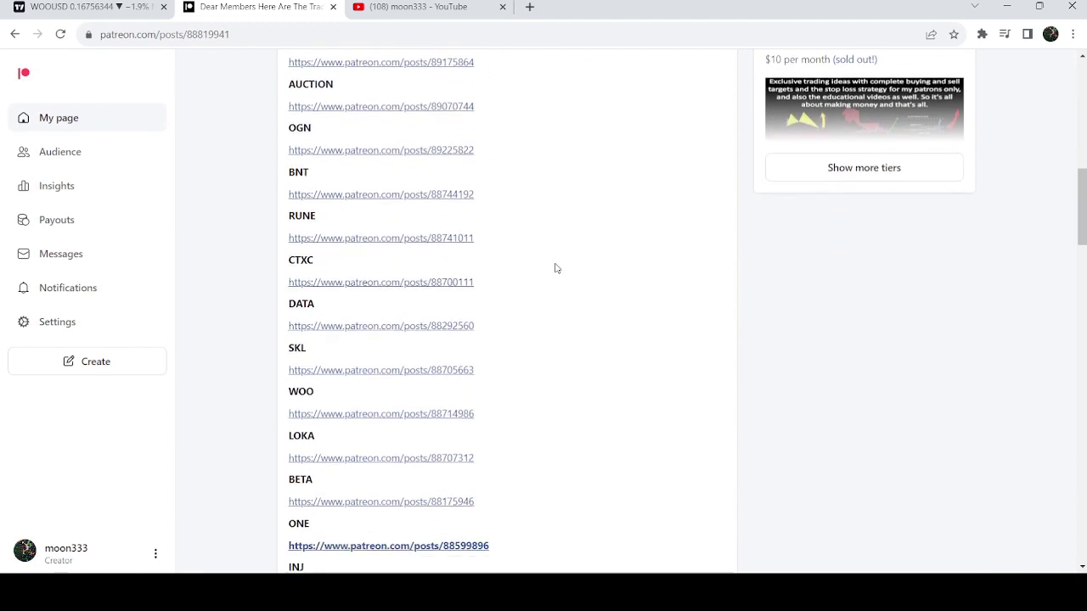
ctrl+click(441, 228)
key(ctrl+Tab)
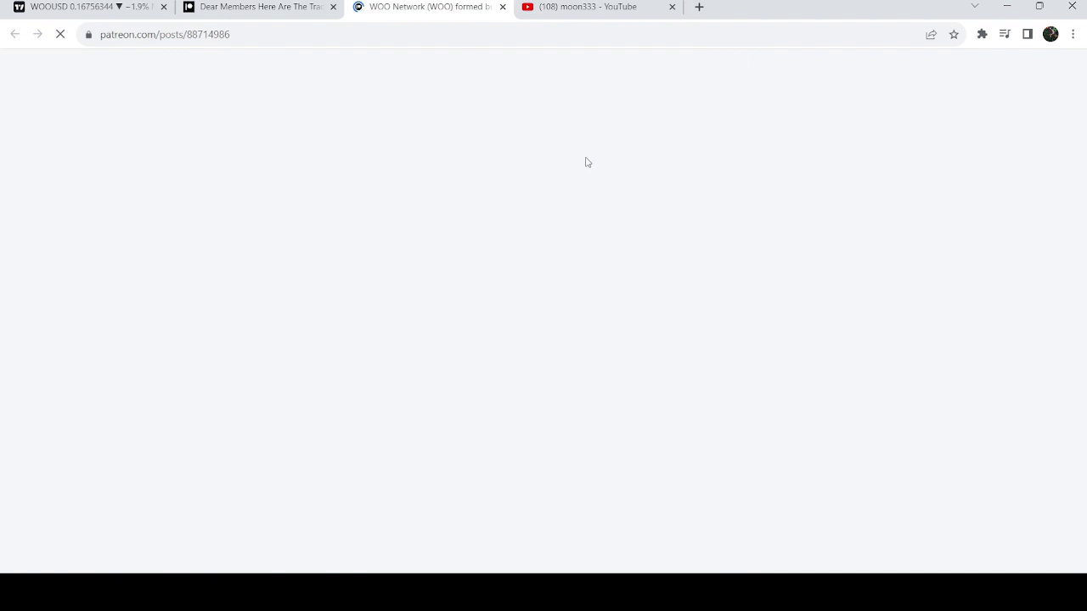
scroll(467, 236, down, 3)
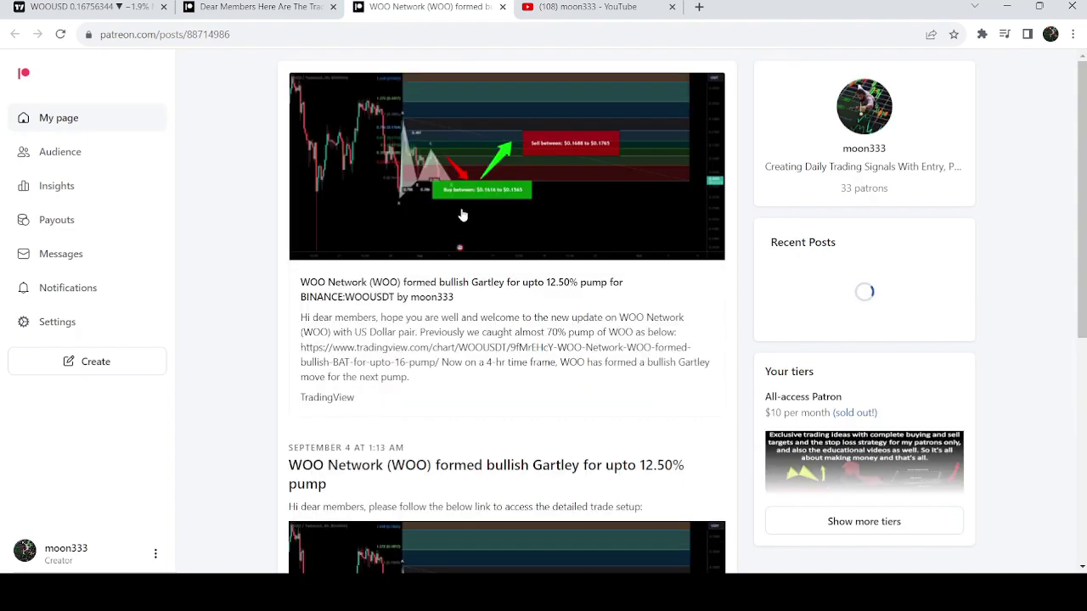
click(462, 216)
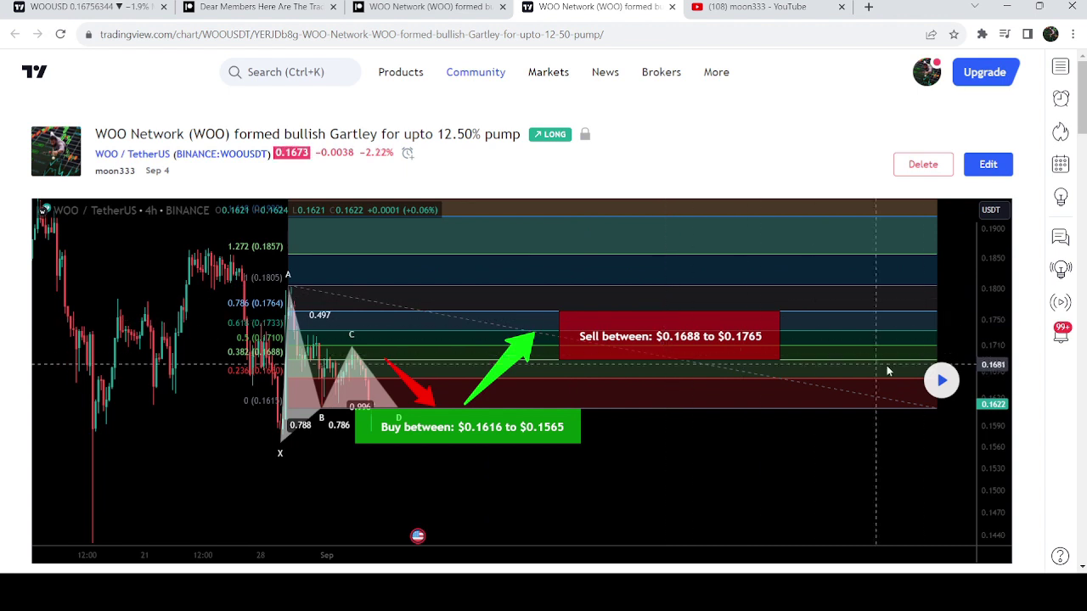
- Load the latest bars on the WOO Gartley idea chart and stretch its price scale
click(941, 381)
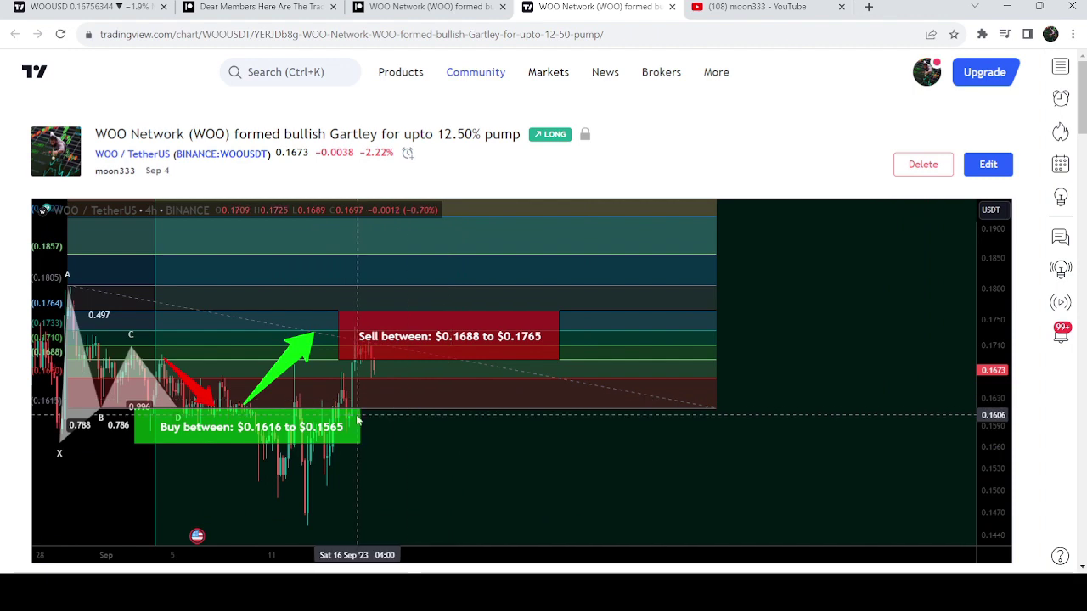
drag(994, 488, 993, 389)
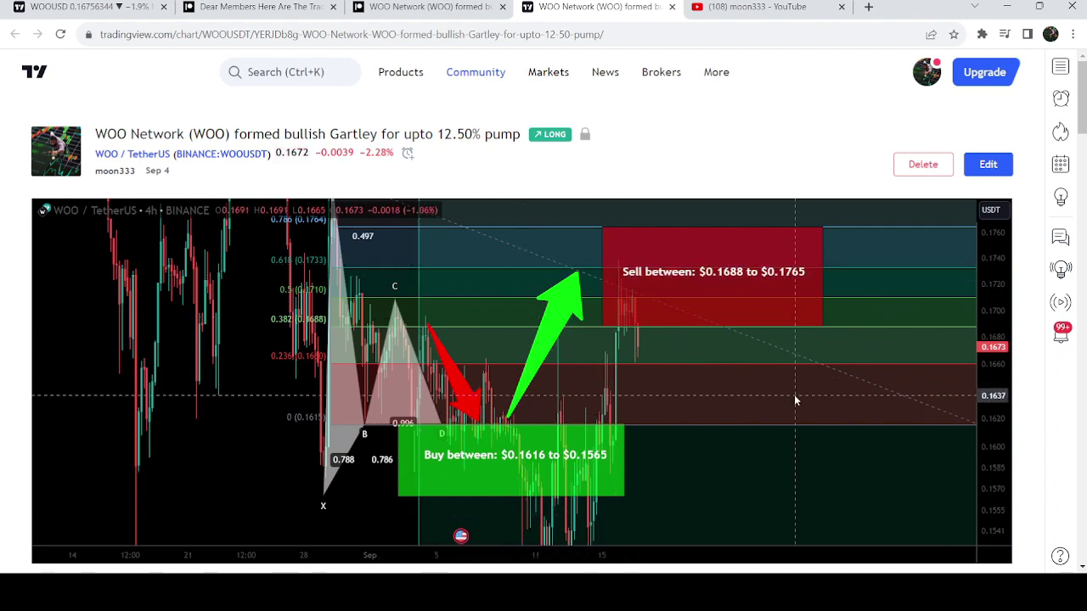
scroll(796, 401, down, 5)
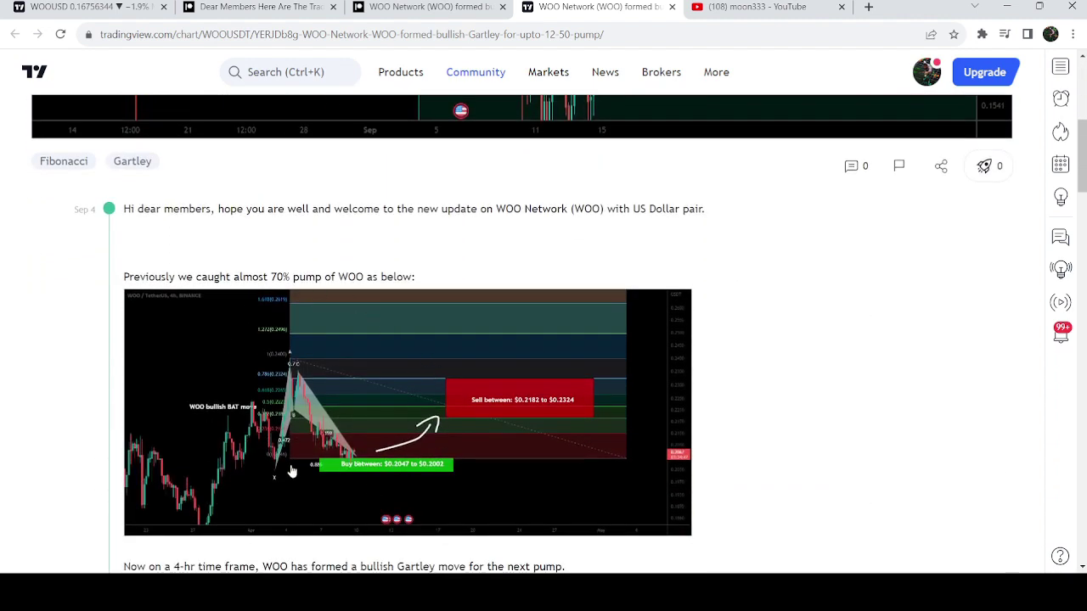
- Open the earlier WOO bullish BAT idea, update it and pan to its buy zone
click(412, 426)
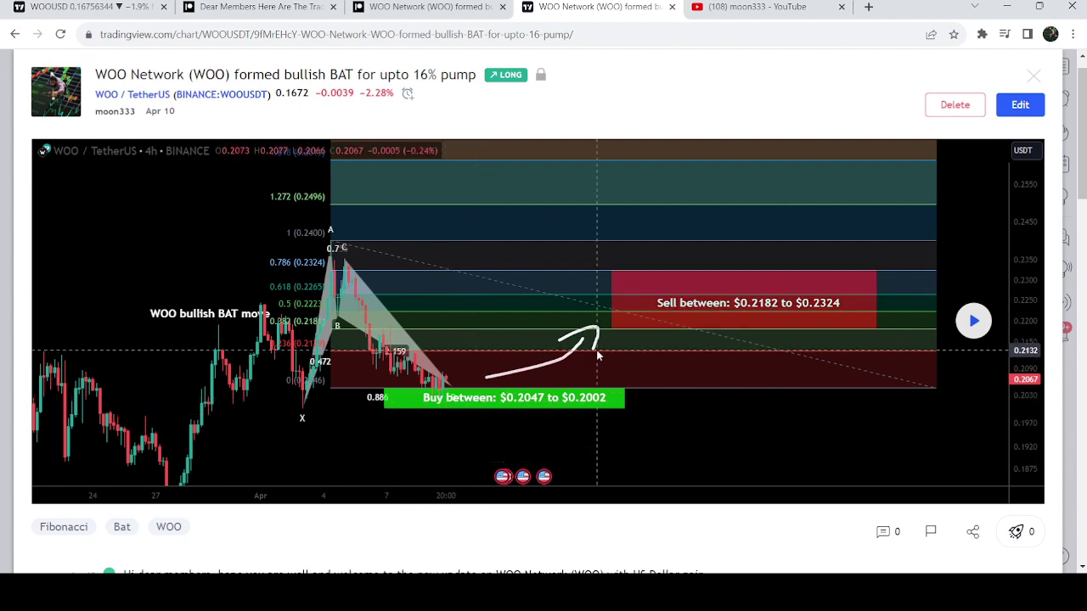
click(974, 323)
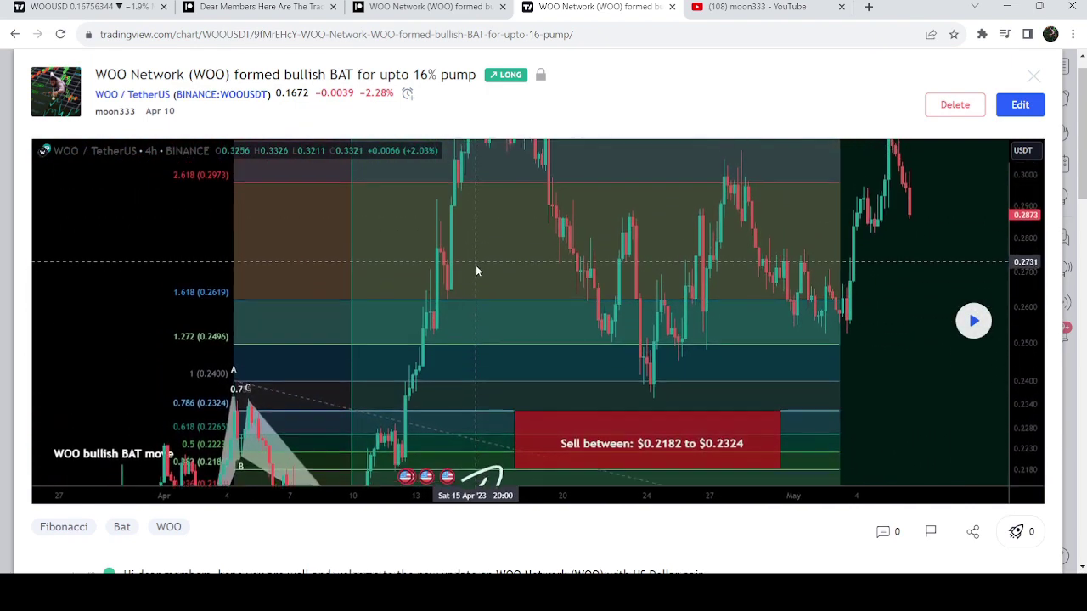
drag(495, 243, 567, 183)
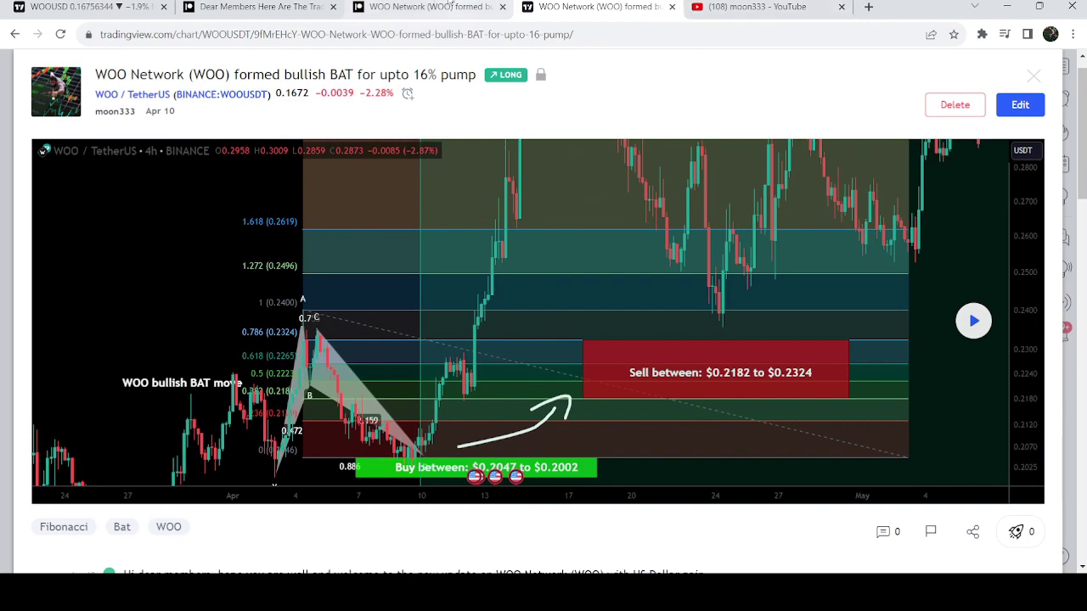
click(280, 7)
scroll(698, 231, up, 6)
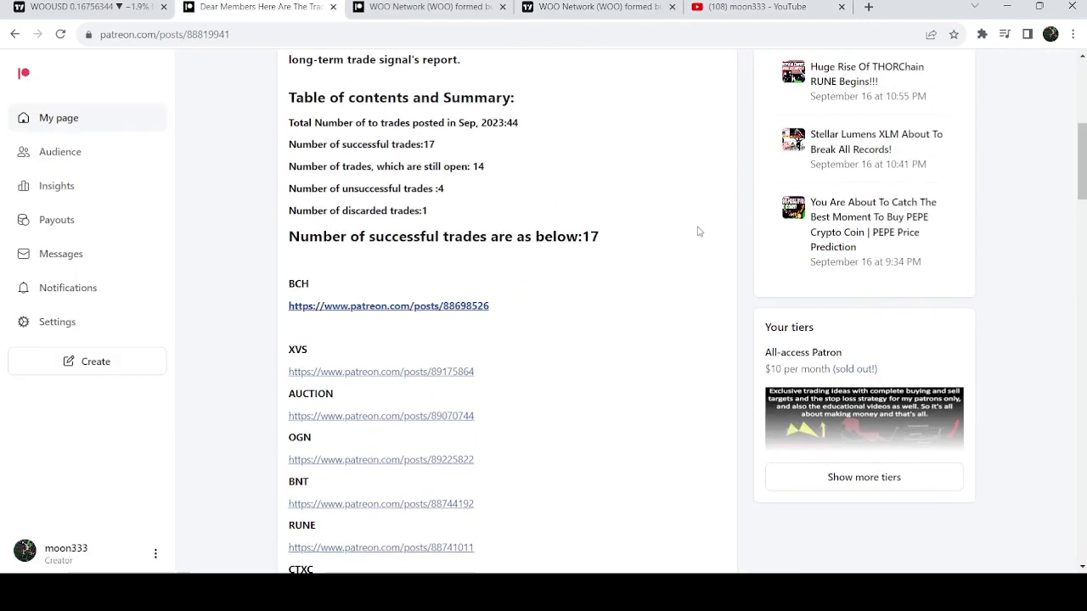
- Scroll through the YouTube members-only trade setup posts, then return to the WOOUSD chart
scroll(698, 231, up, 5)
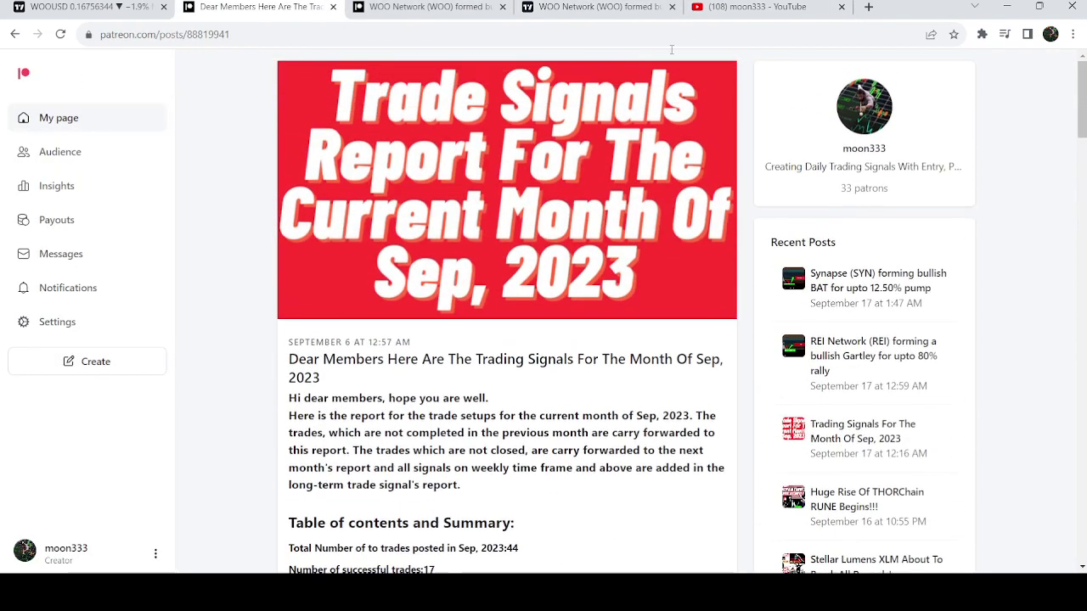
click(721, 6)
scroll(798, 284, down, 4)
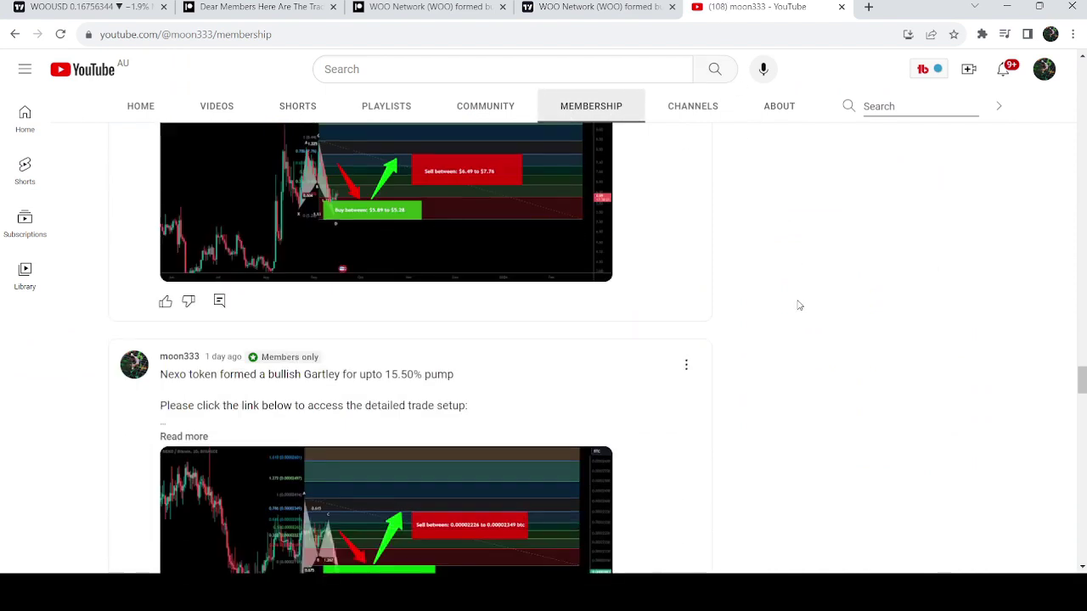
scroll(798, 306, down, 4)
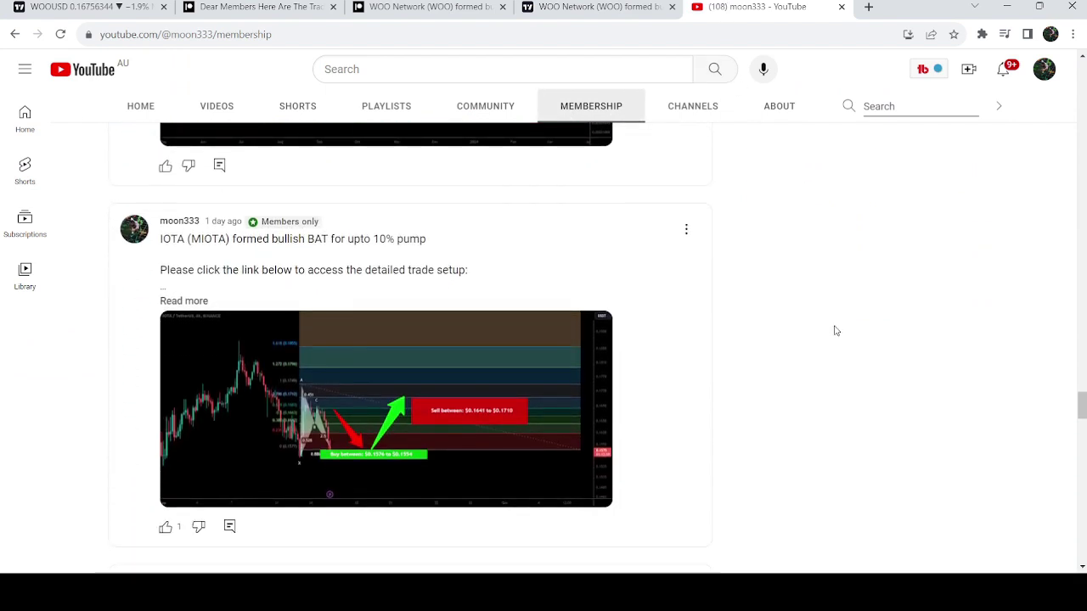
scroll(835, 331, down, 2)
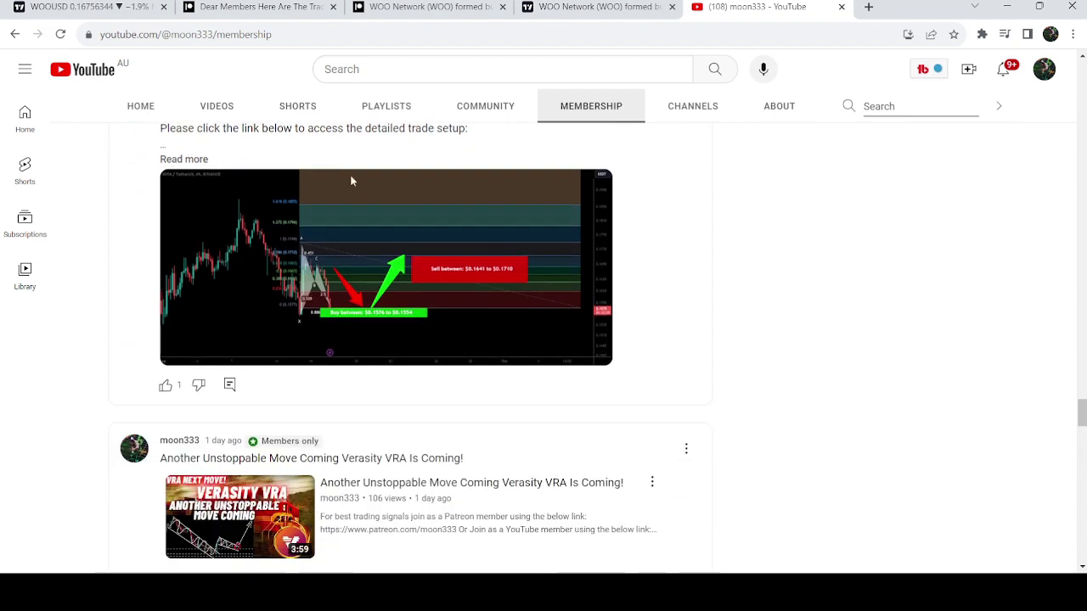
click(121, 6)
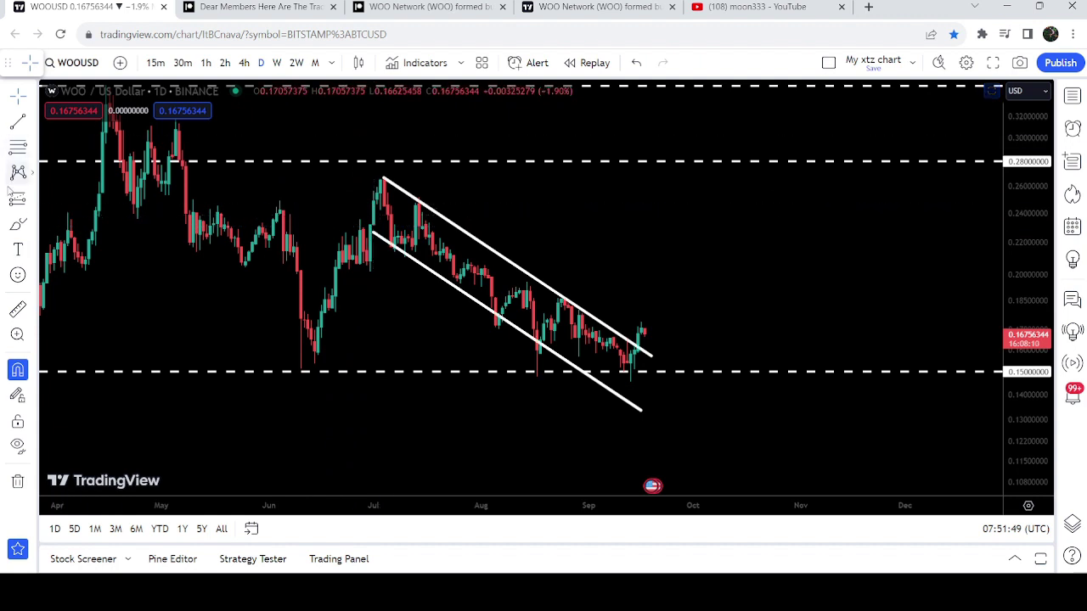
- Try a freehand brush stroke and a trend line on the channel, undoing both
click(19, 225)
mouse_move(384, 181)
mouse_down()
mouse_move(477, 270)
mouse_move(606, 365)
mouse_move(640, 328)
mouse_up()
key(ctrl+z)
click(17, 123)
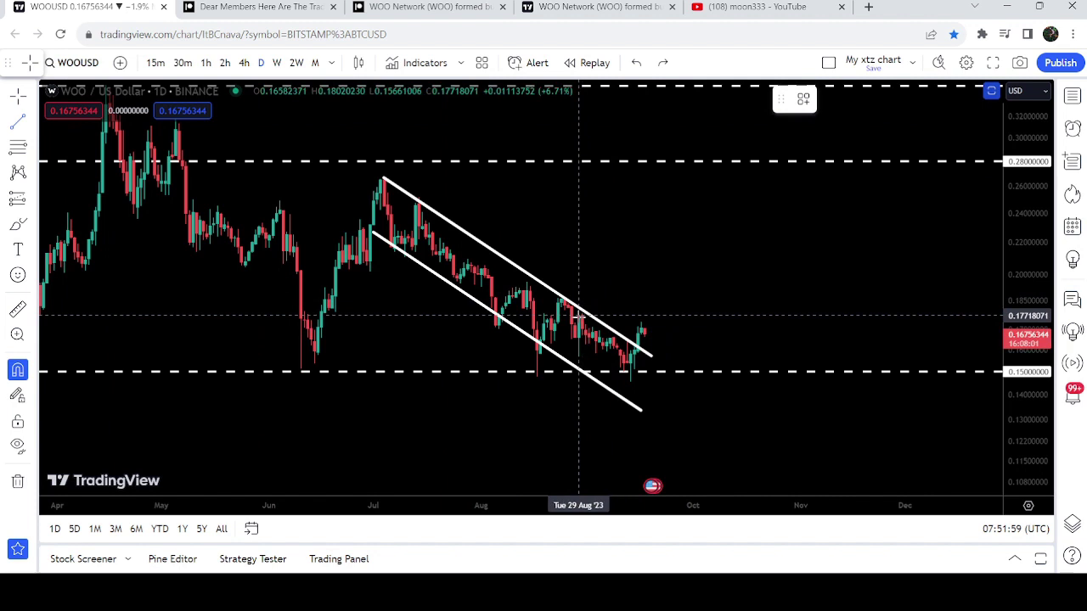
click(578, 316)
key(Escape)
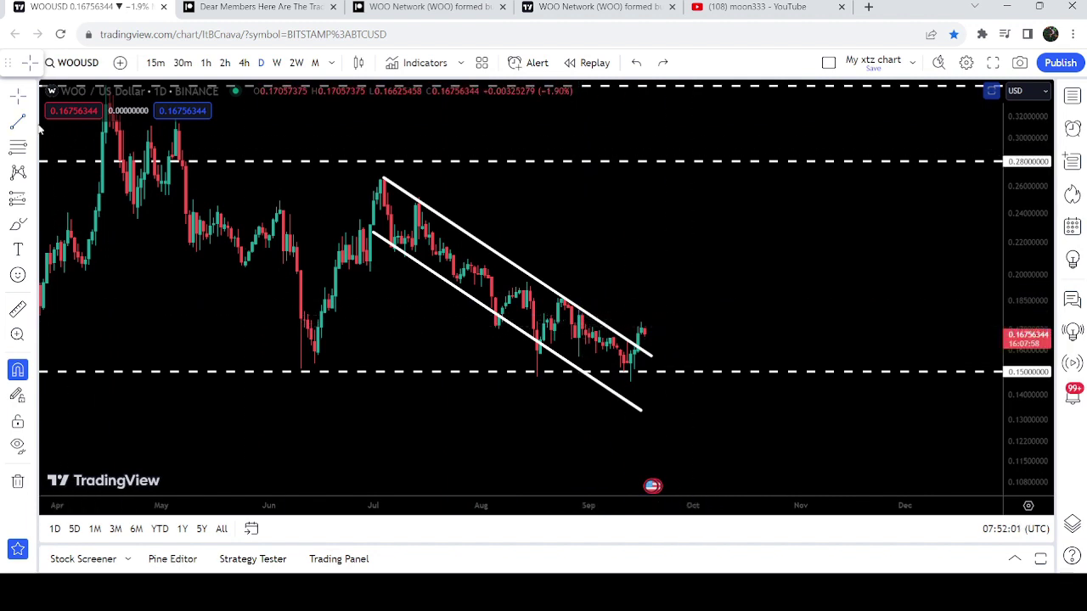
- Place a horizontal resistance line at about 0.1738 above the breakout and reframe the chart
click(32, 125)
click(70, 227)
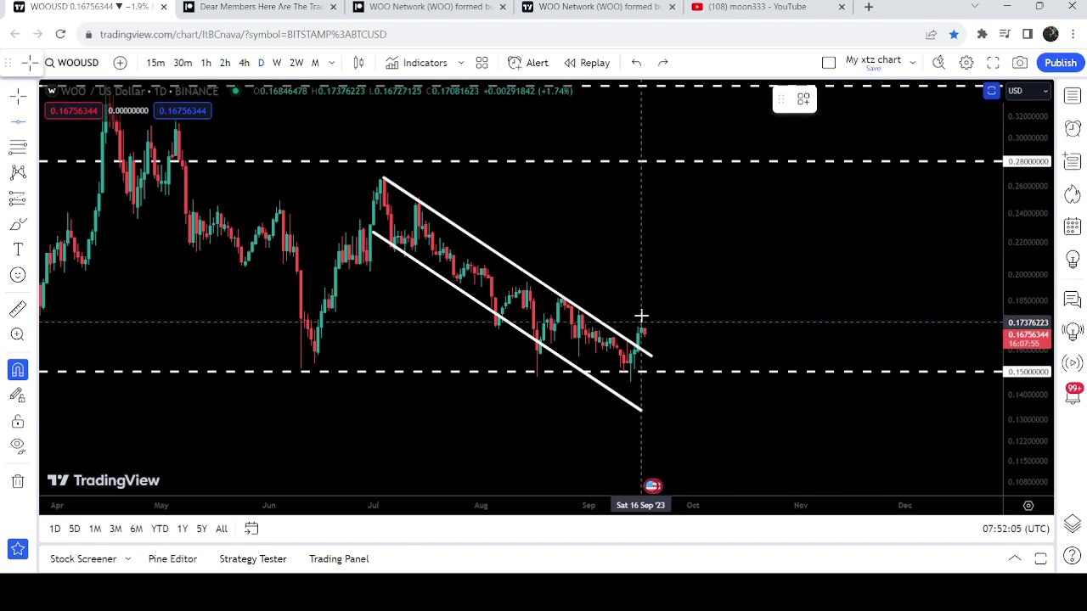
click(641, 319)
click(657, 333)
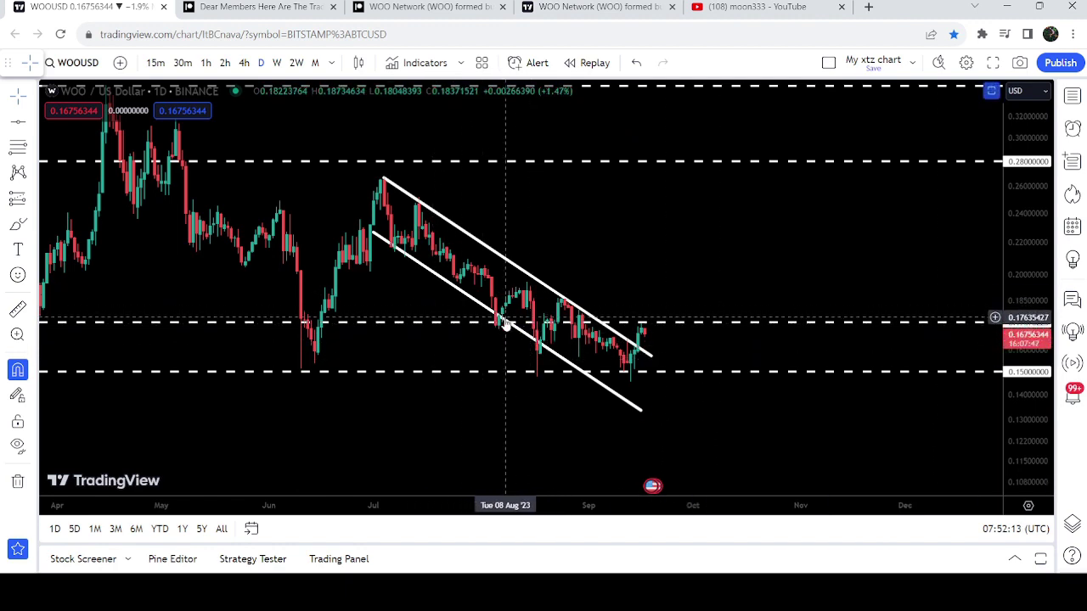
scroll(504, 329, left, 10)
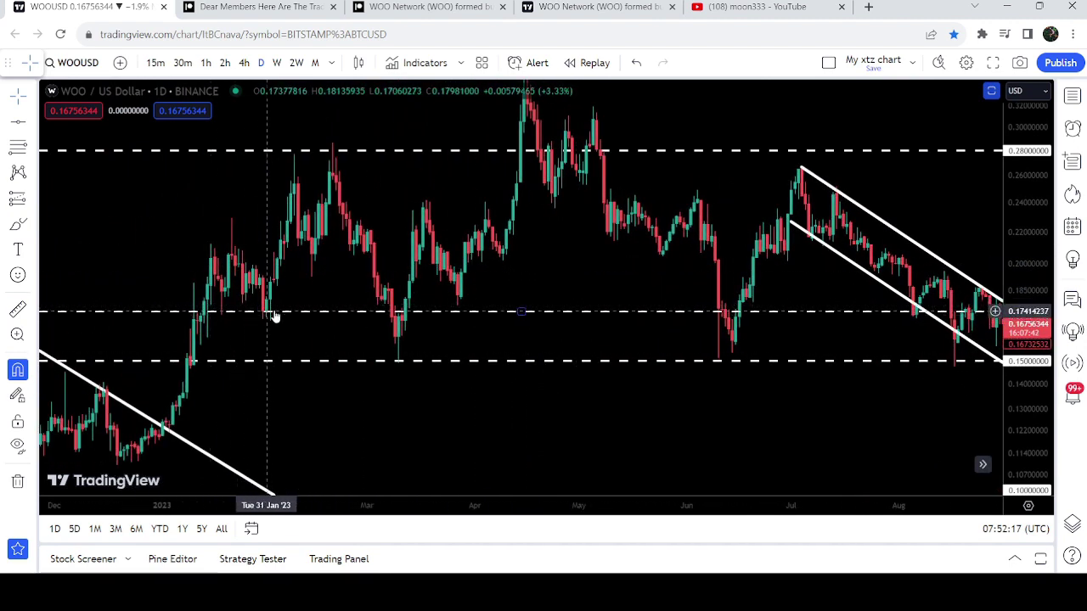
drag(468, 290, 143, 289)
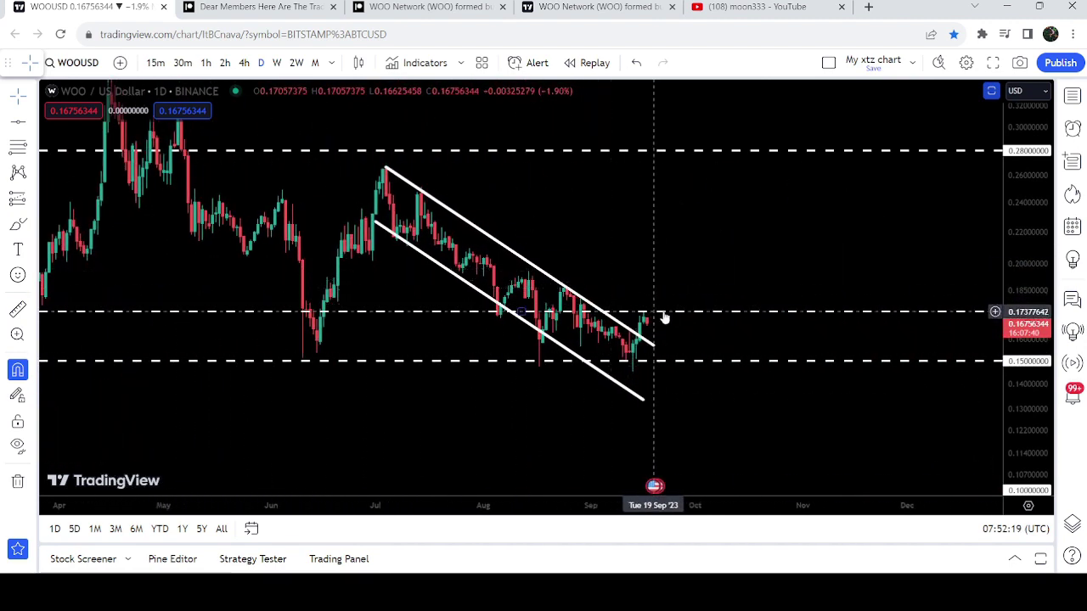
drag(655, 281, 584, 284)
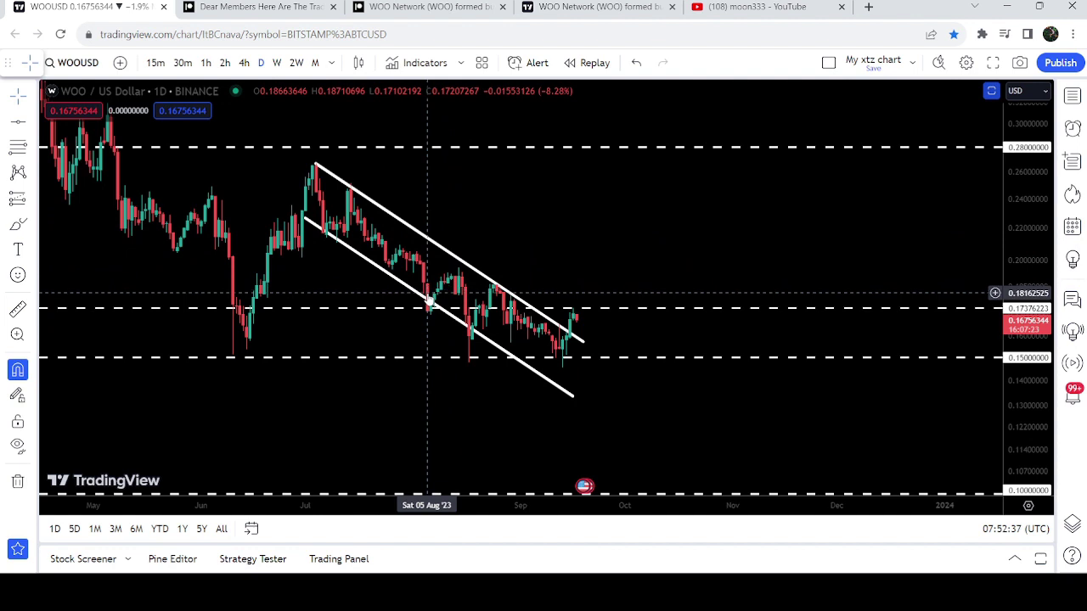
- Drag the 0.15 support line down to 0.14593602 and deselect it
click(576, 360)
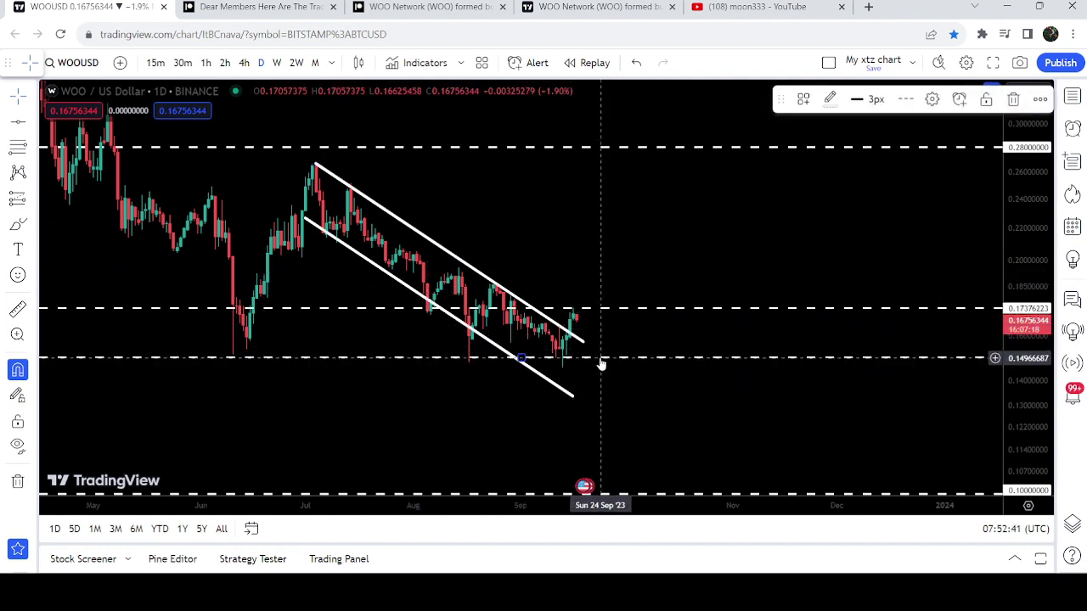
drag(580, 363, 569, 373)
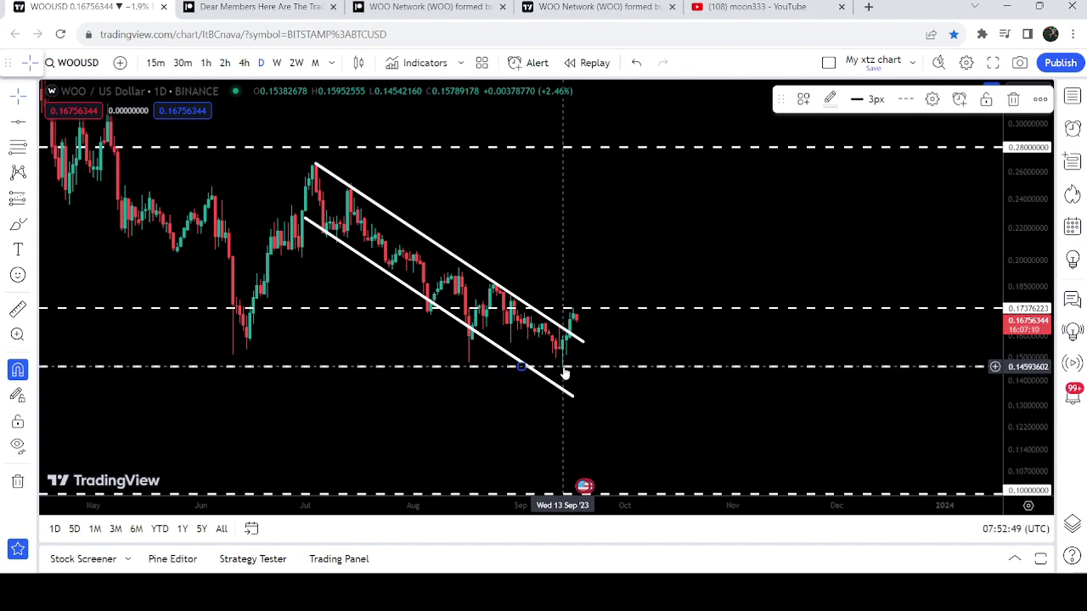
drag(566, 233, 549, 242)
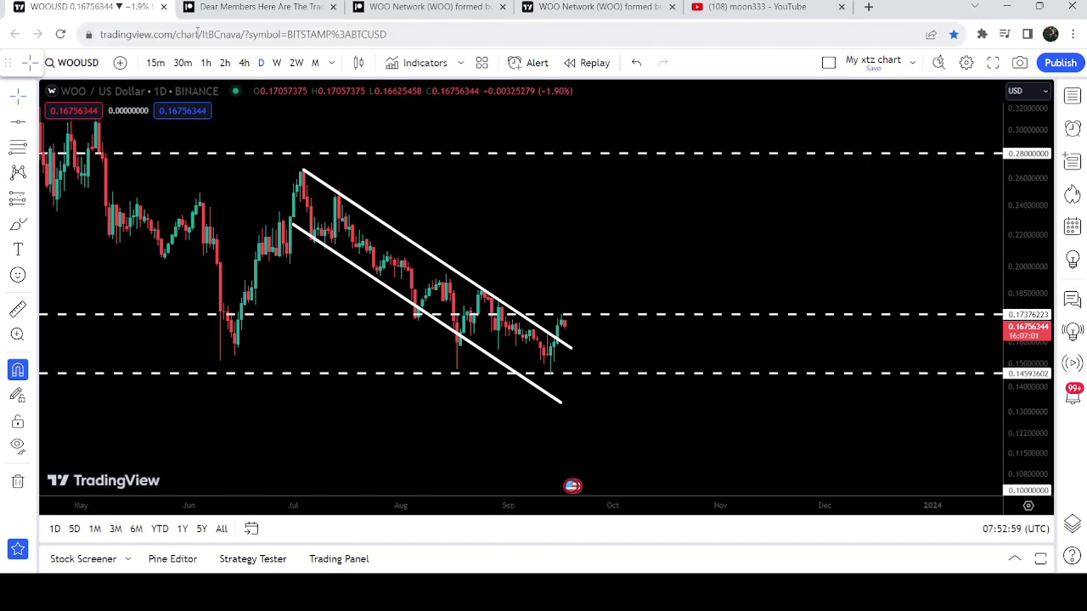
- Switch to weekly candles and compress the price scale to show the whole falling wedge
click(277, 63)
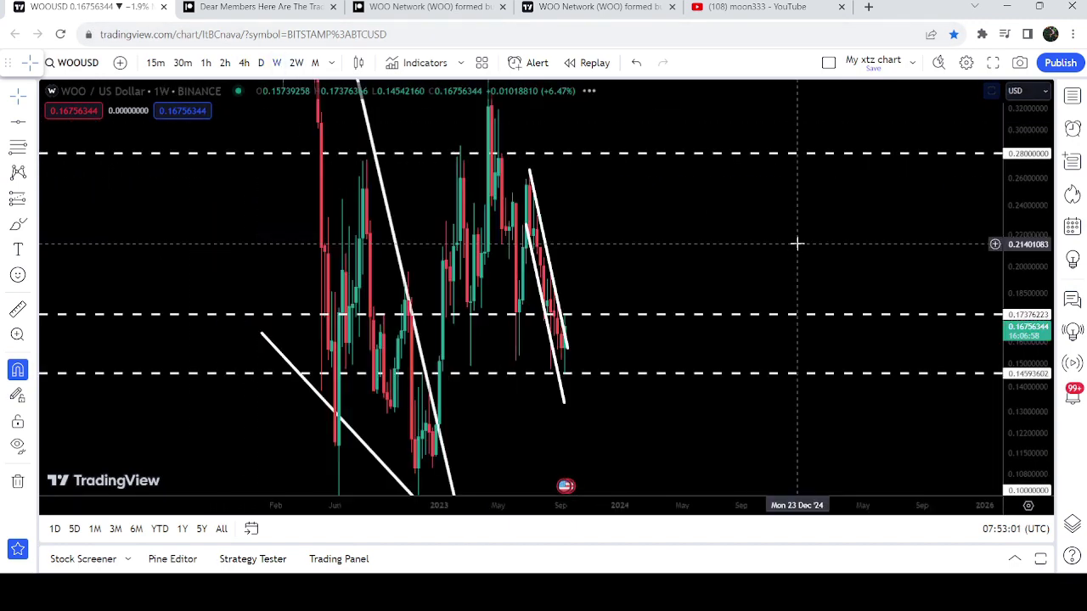
drag(1025, 150, 1004, 459)
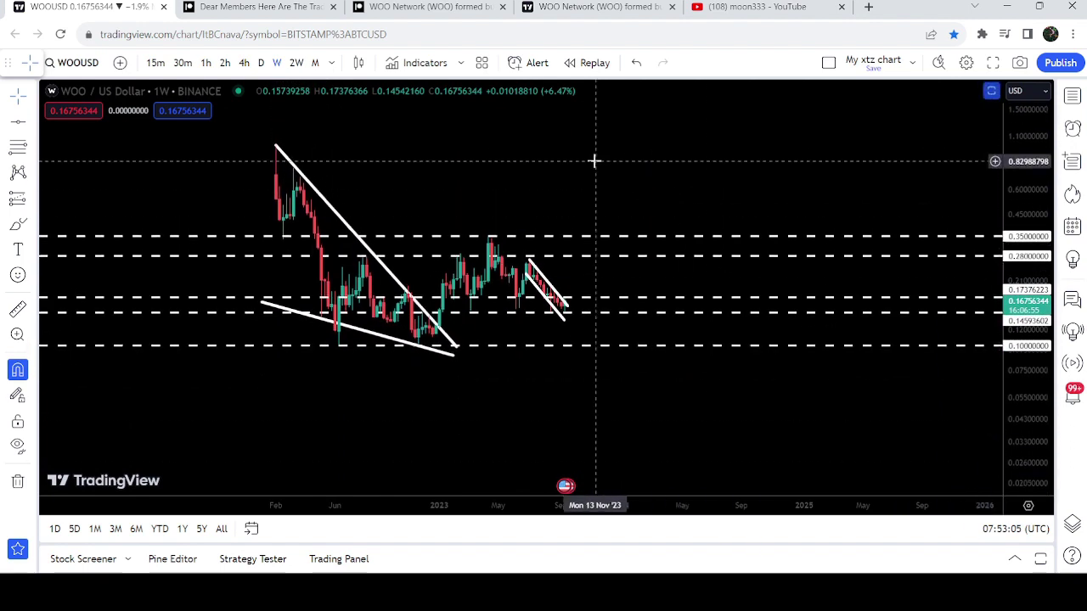
drag(359, 142, 439, 167)
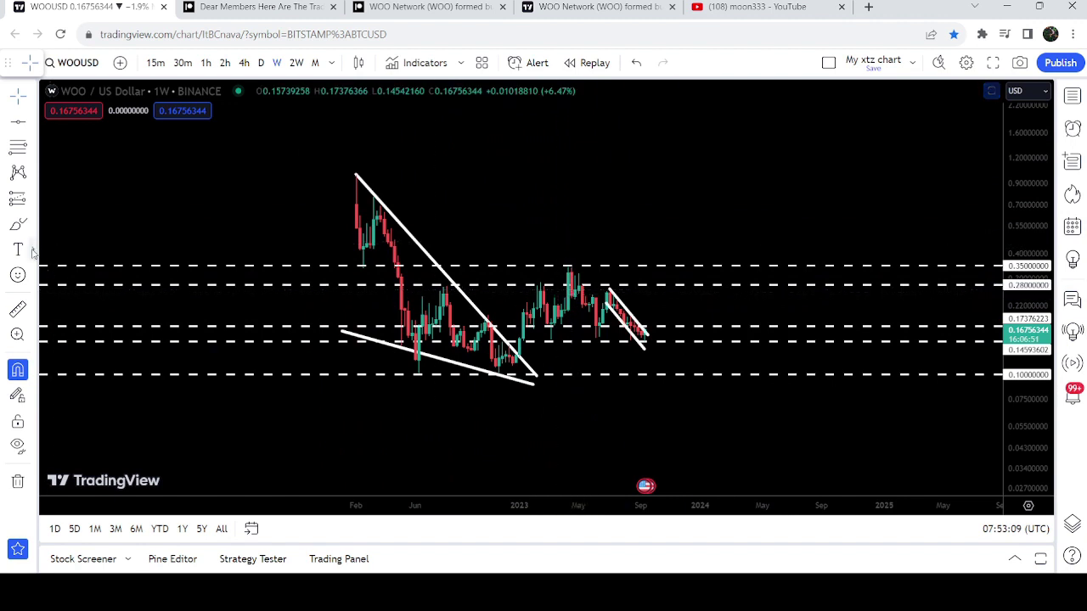
- Measure a price range from the November 2022 low, then dismiss the measurement
click(17, 311)
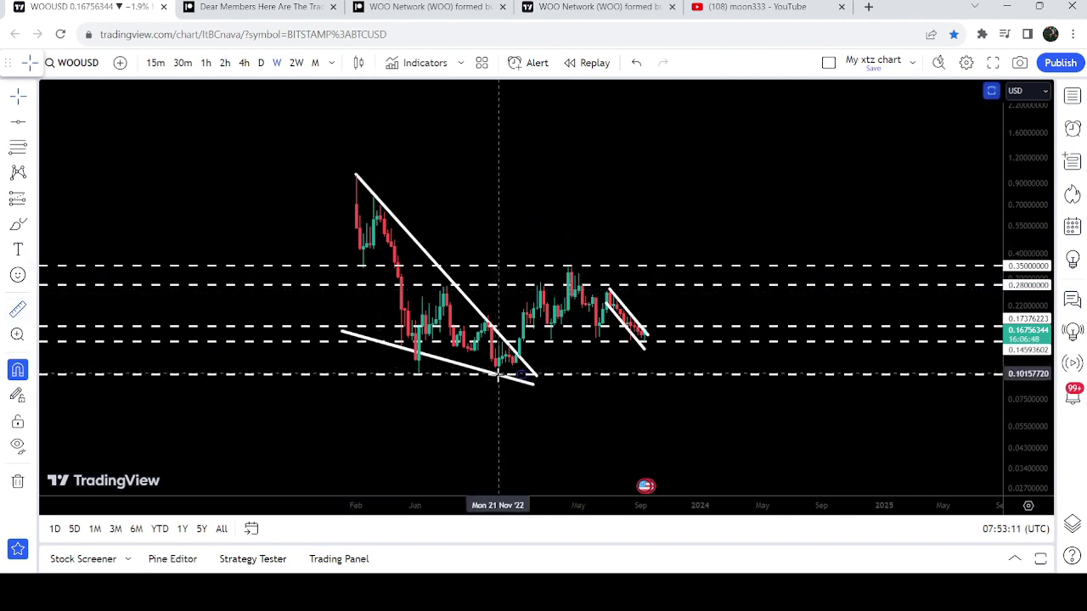
click(499, 377)
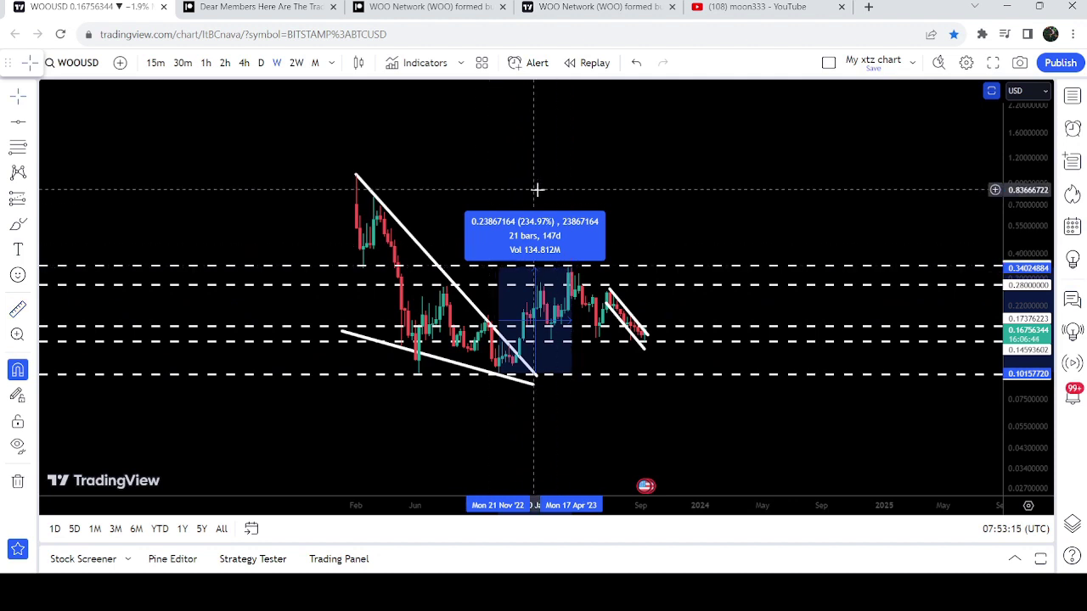
click(565, 247)
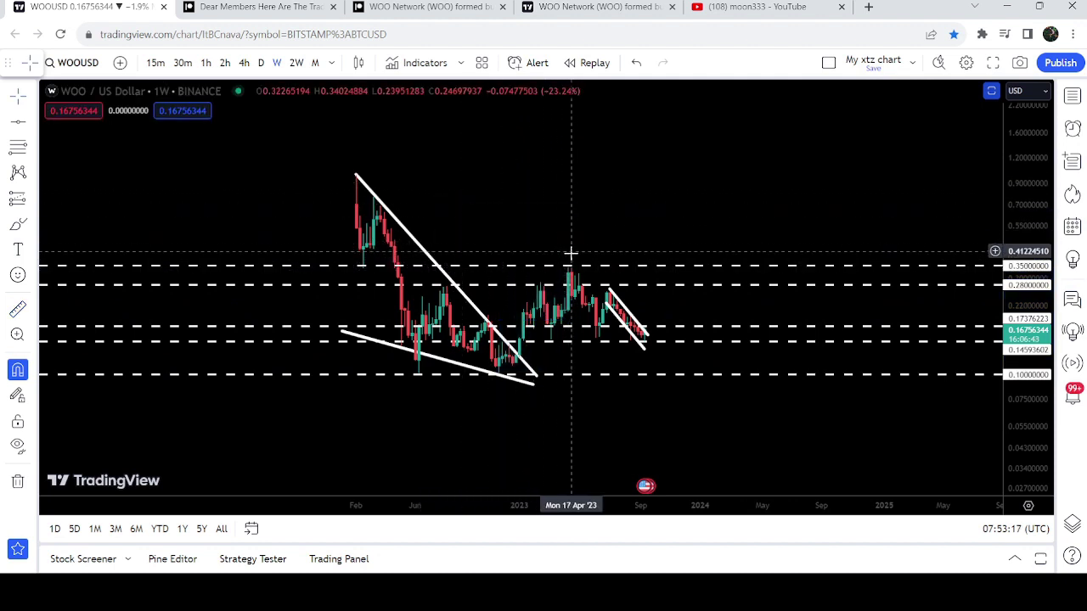